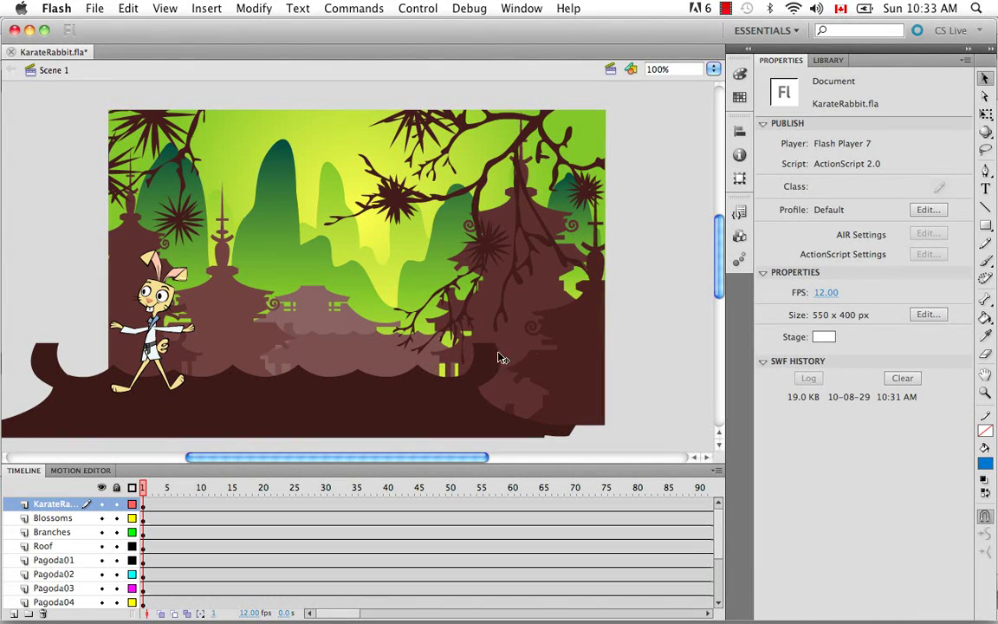
# Check the artwork on the Blossoms, Branches, Roof and Pagoda01 layers, leaving Pagoda01 visible
pyautogui.click(26, 518)
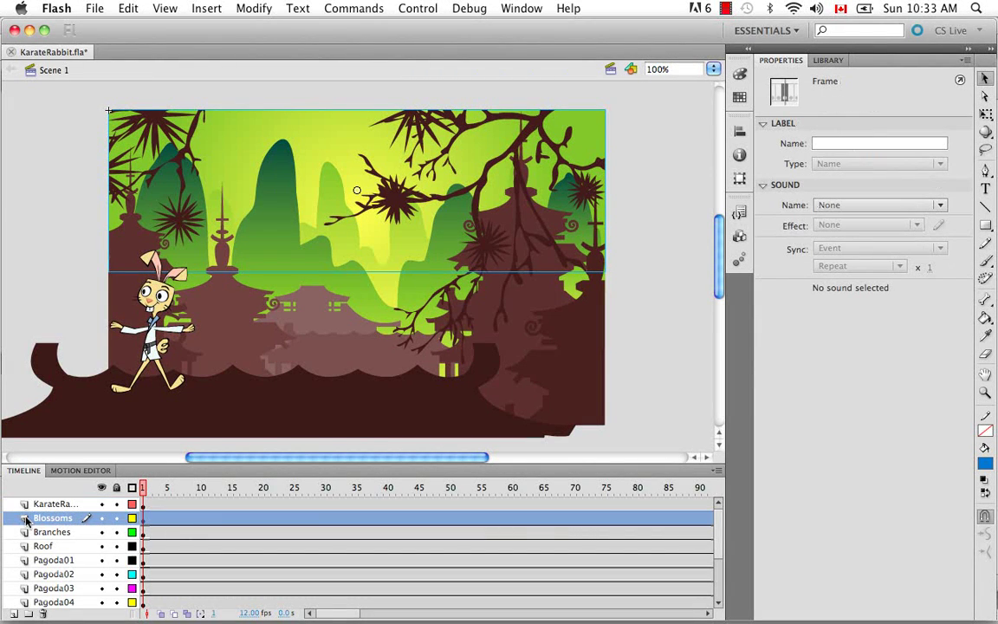
pyautogui.click(26, 532)
pyautogui.click(32, 546)
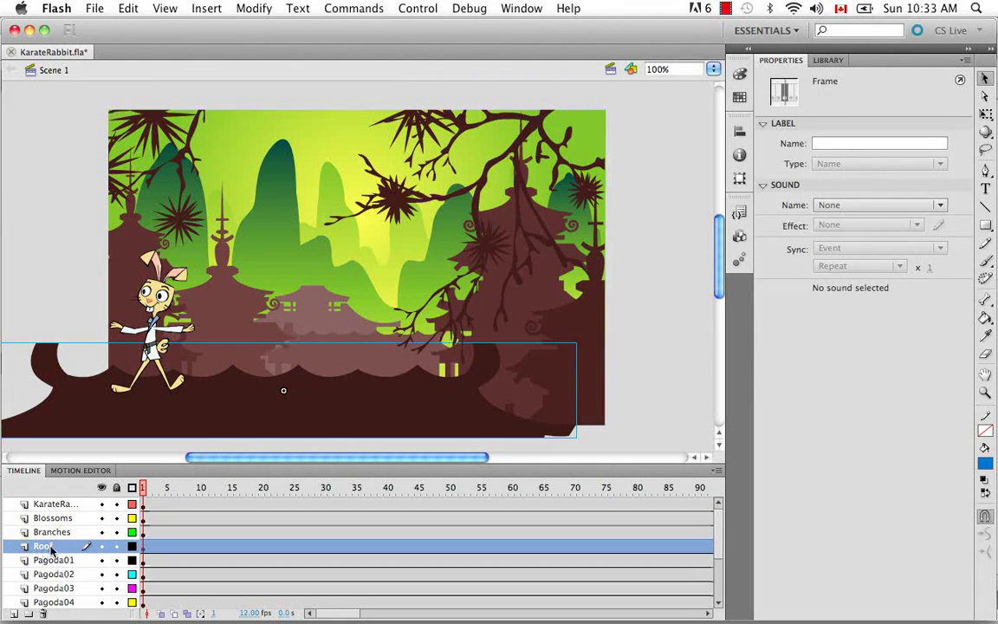
pyautogui.click(61, 560)
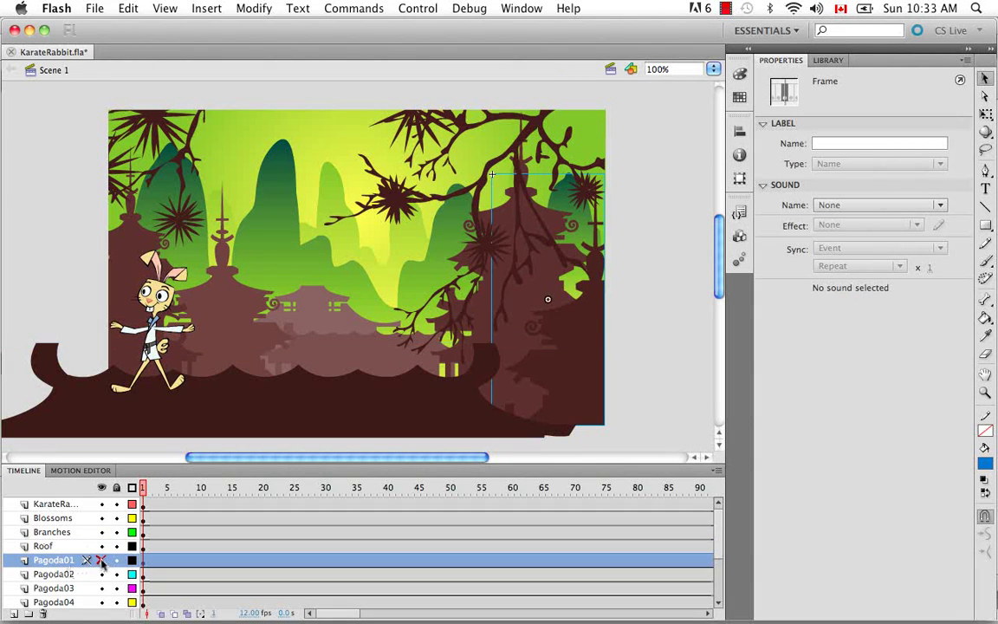
pyautogui.click(101, 561)
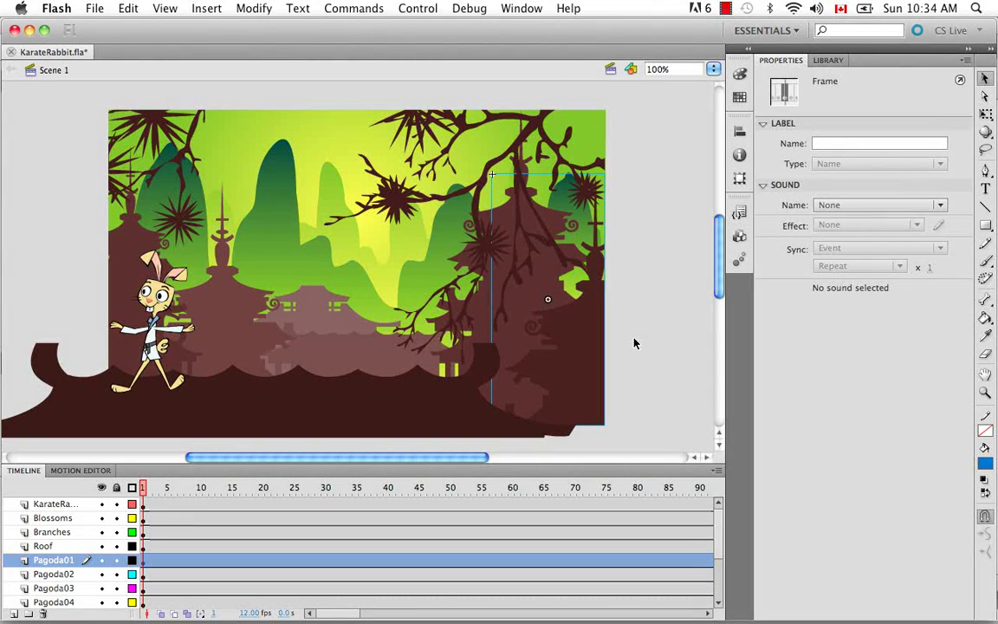
# Test-play the scene, then export it as KarateRabbit.swf into the Source folder
pyautogui.press('super+Return')
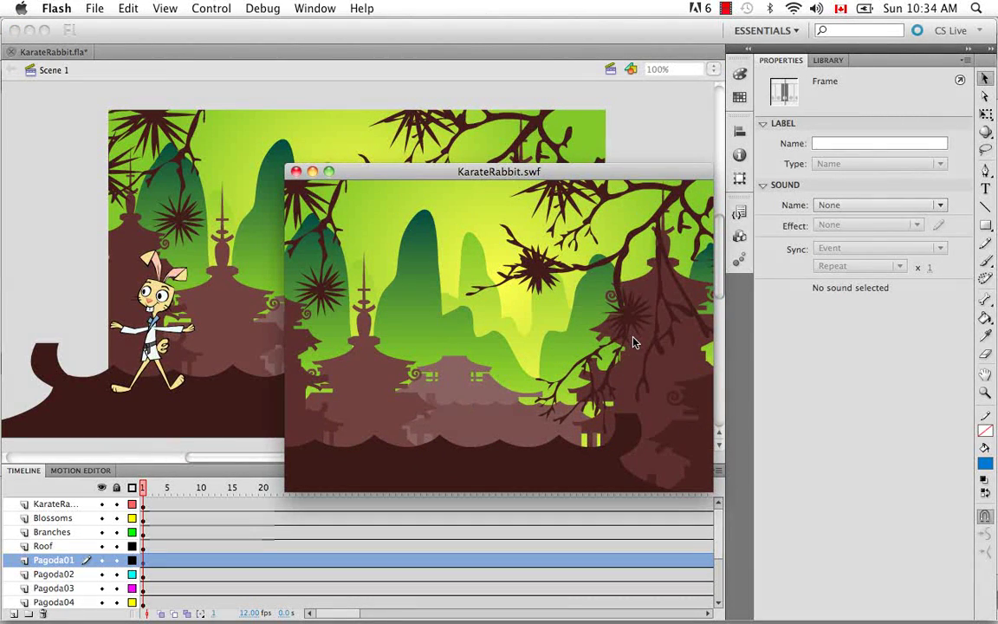
pyautogui.click(295, 171)
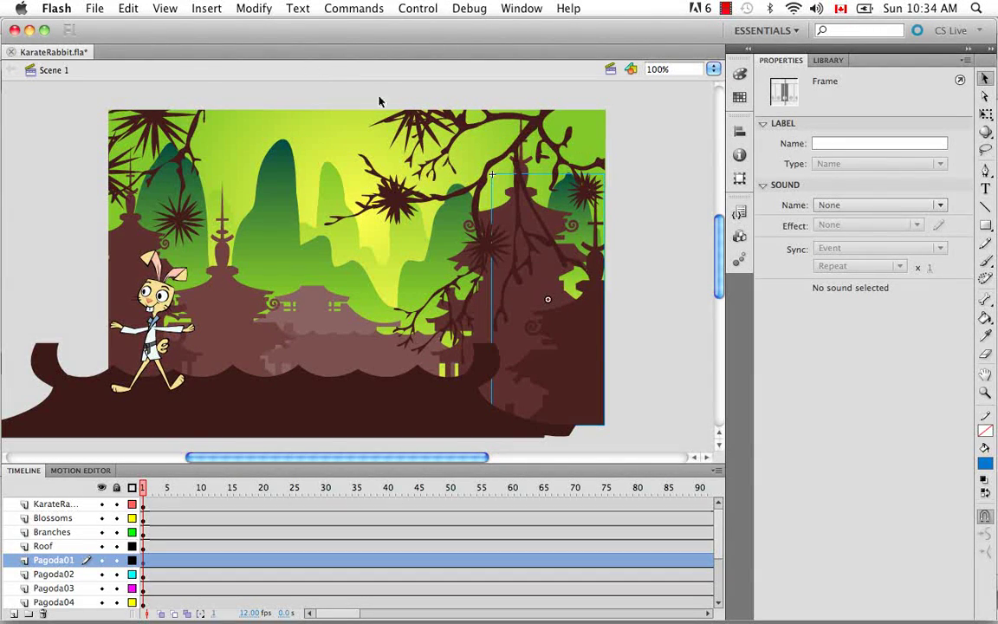
pyautogui.click(94, 9)
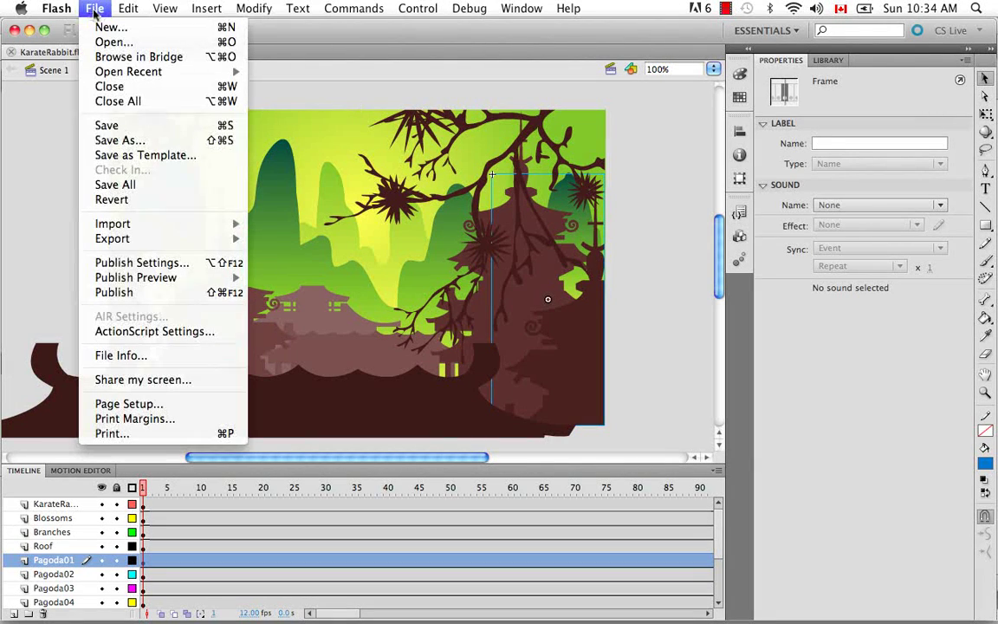
pyautogui.moveTo(151, 244)
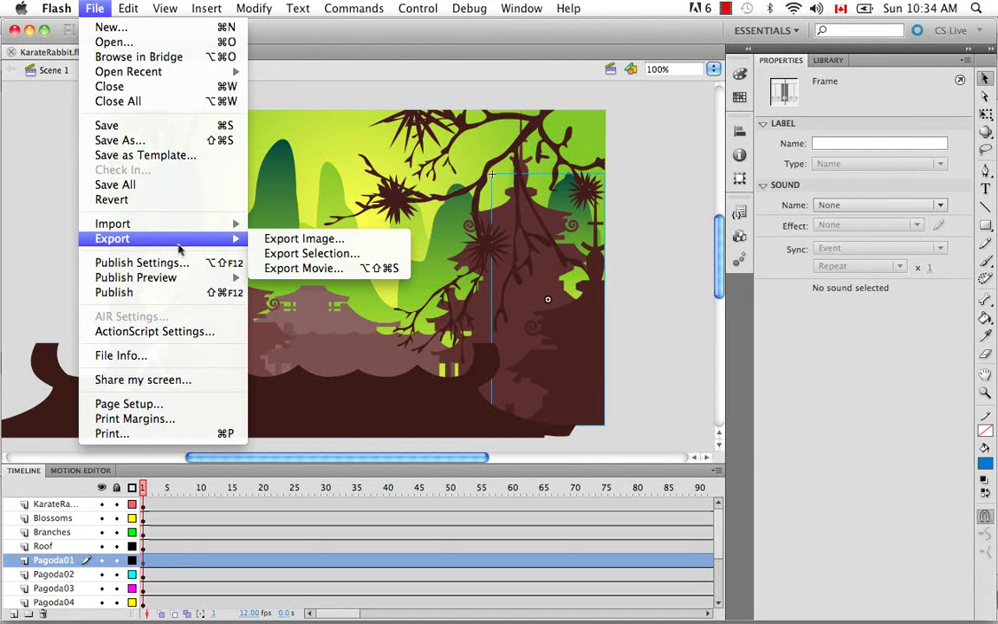
pyautogui.click(327, 269)
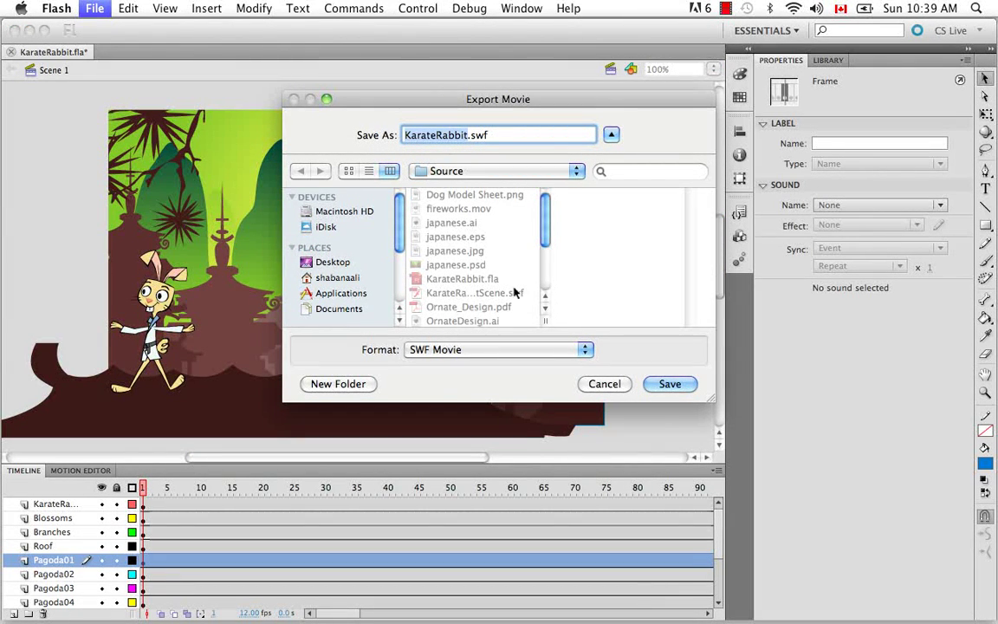
pyautogui.click(668, 384)
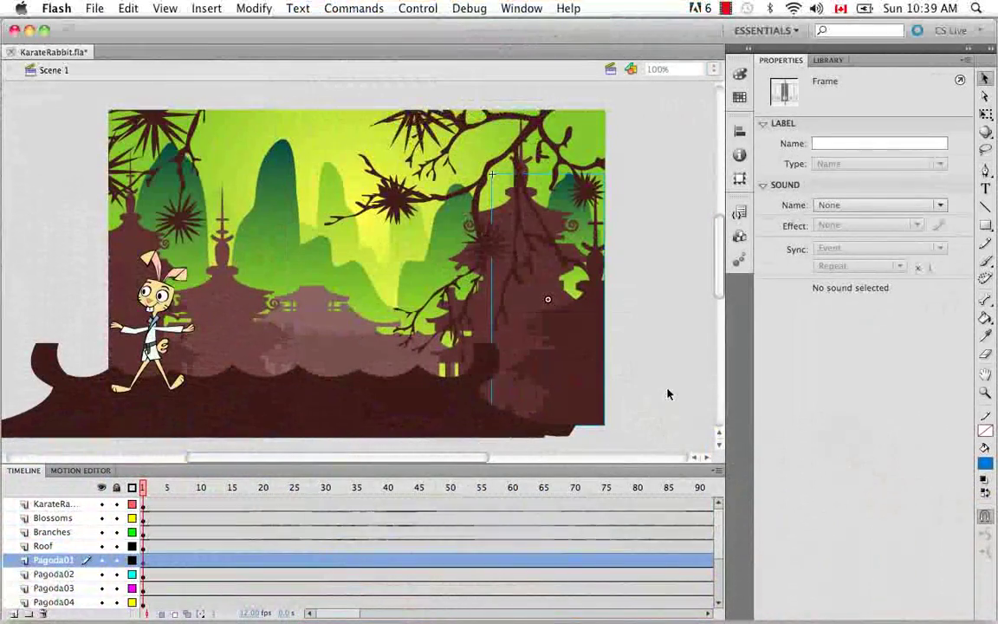
# Bring Animate Pro 2 to the front and show the Library panel's folders
pyautogui.moveTo(796, 589)
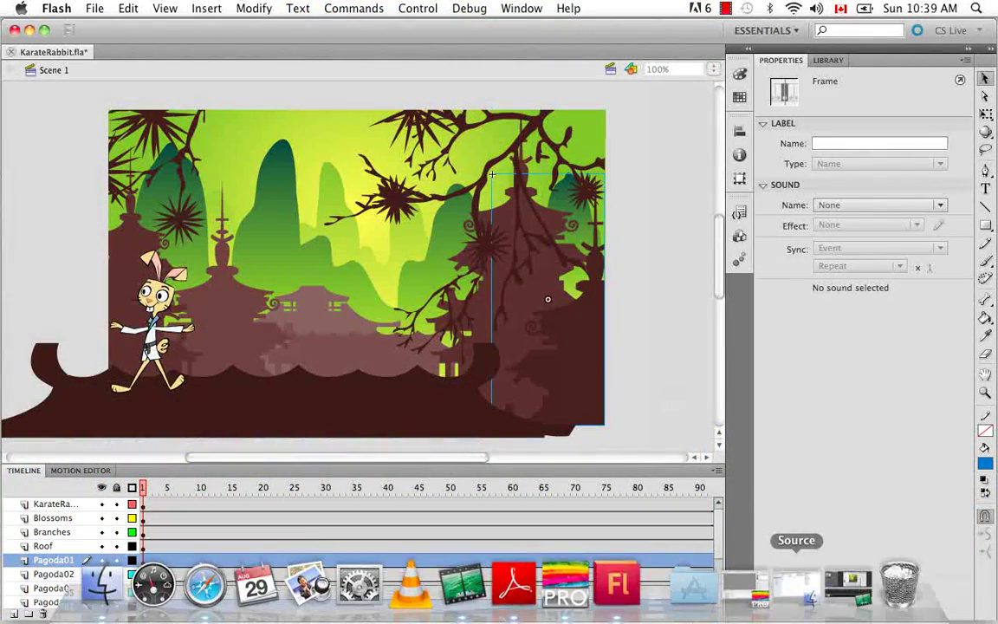
pyautogui.click(759, 589)
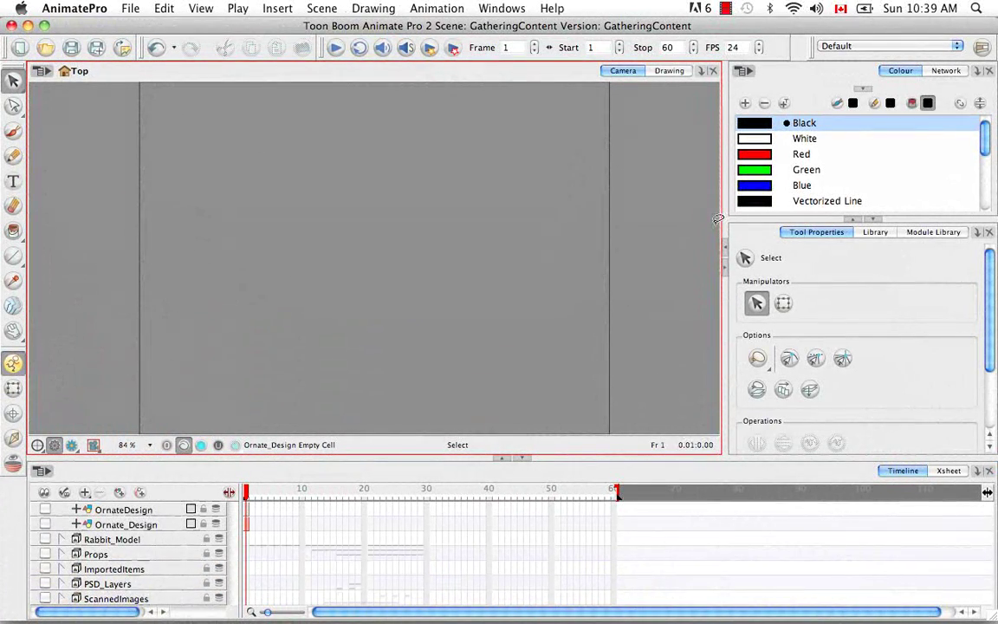
pyautogui.click(872, 239)
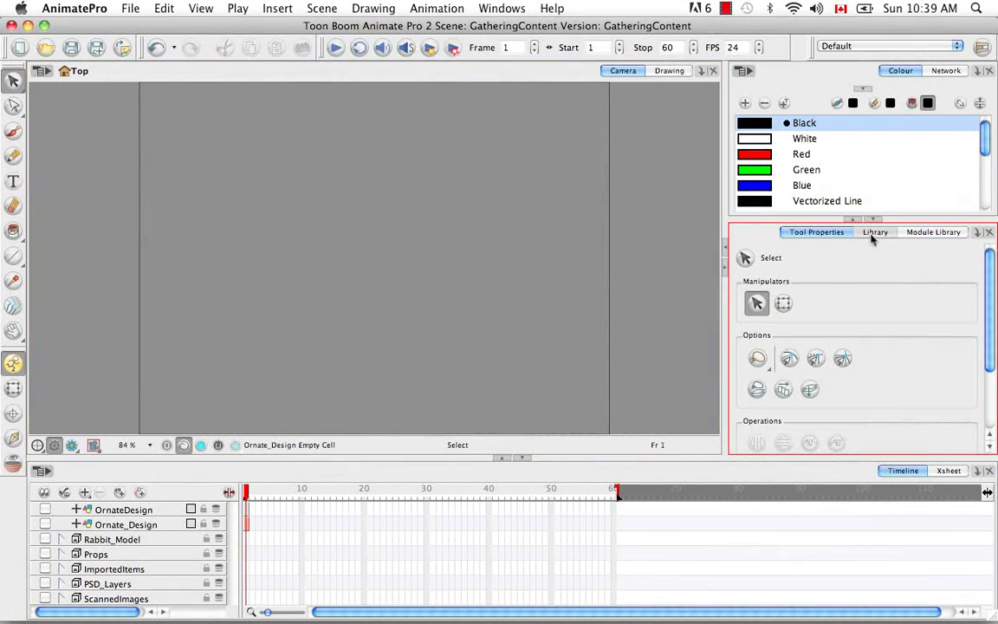
pyautogui.click(874, 233)
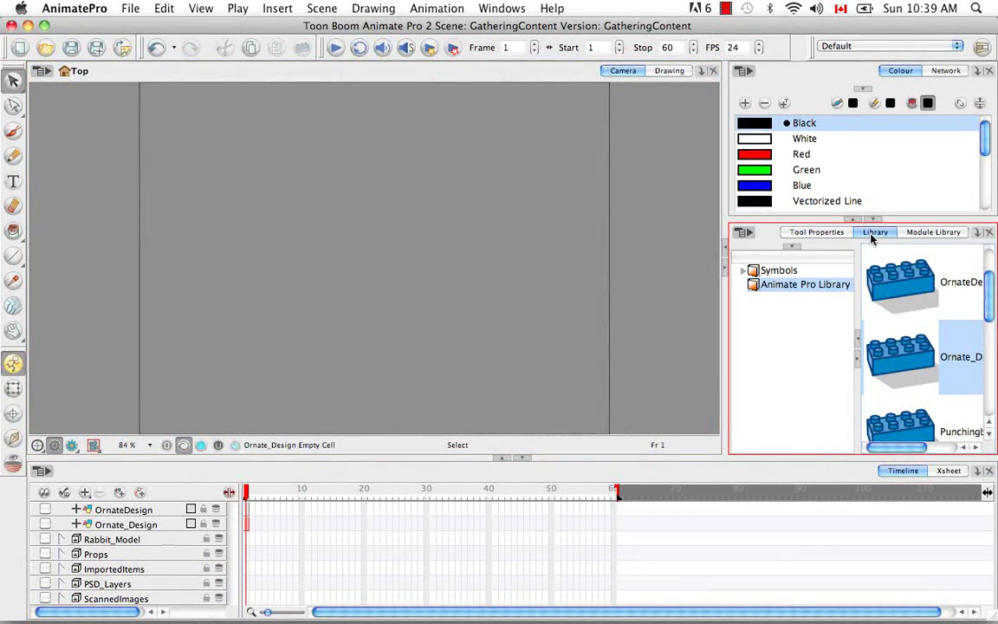
# Turn on Right To Modify for the Animate Pro Library folder
pyautogui.rightClick(790, 289)
pyautogui.click(785, 296)
pyautogui.rightClick(761, 291)
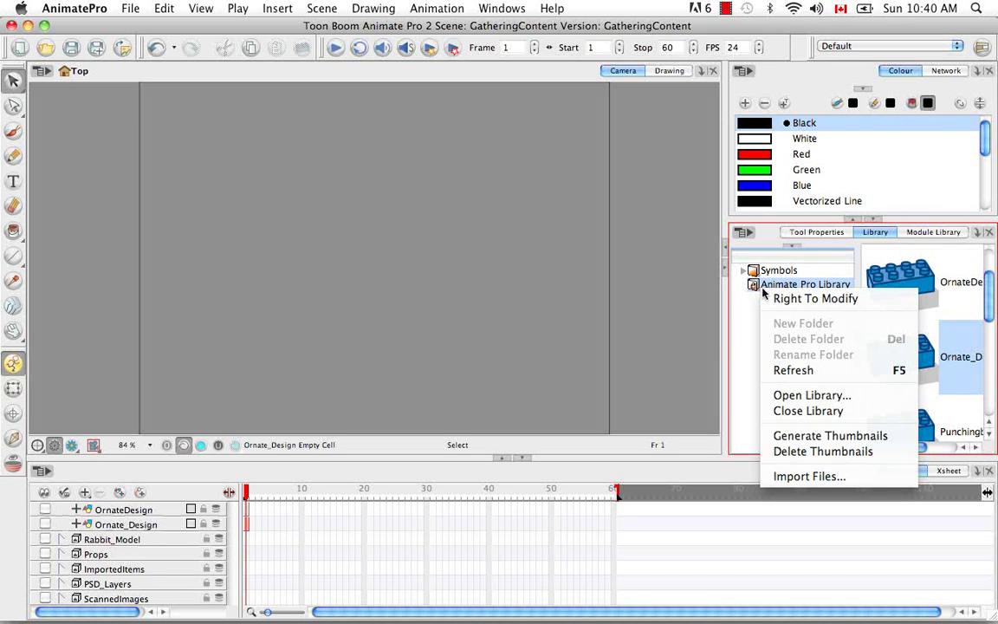
pyautogui.click(775, 305)
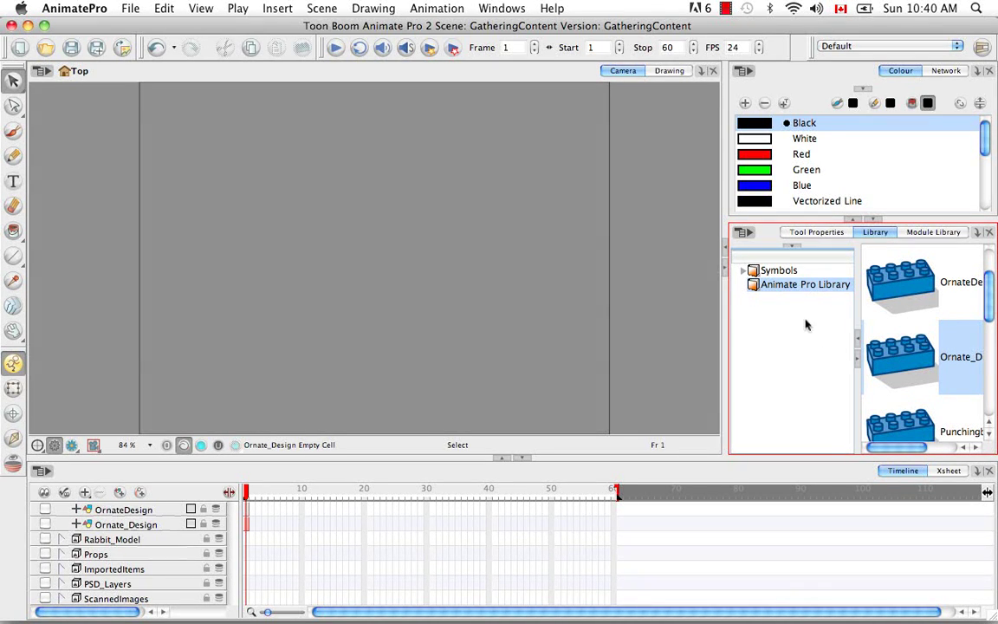
pyautogui.rightClick(787, 290)
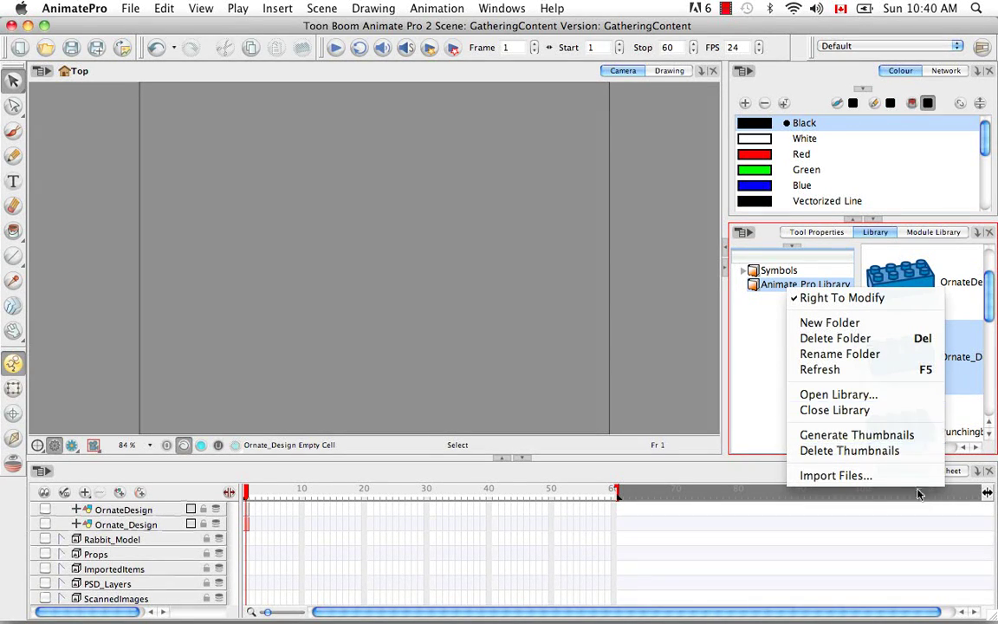
# Import KarateRabbit.swf into the Animate Pro Library using SWF, Illustrator Files to Library
pyautogui.click(561, 278)
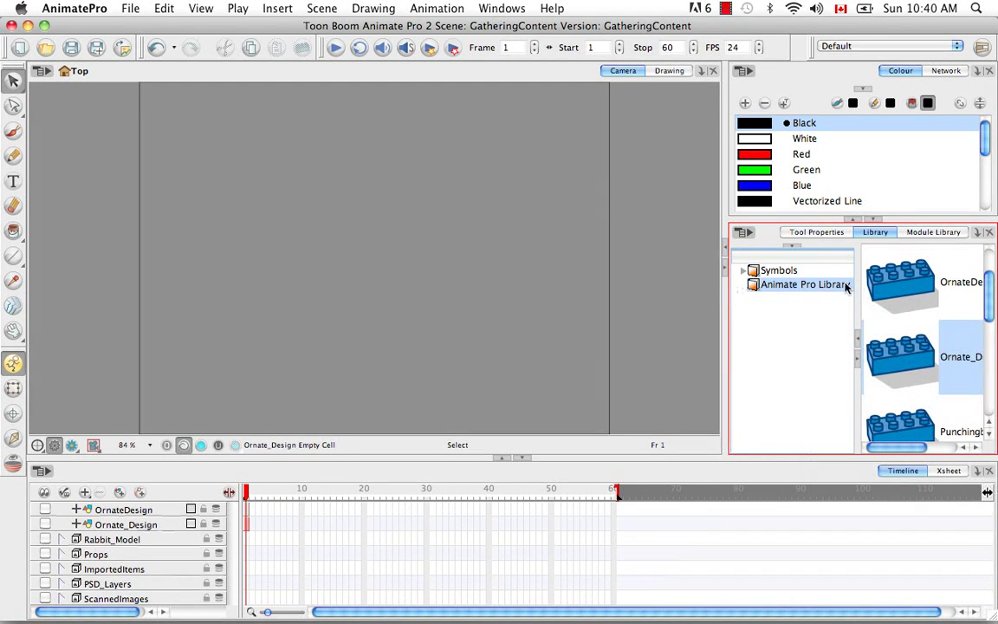
pyautogui.click(130, 9)
pyautogui.moveTo(200, 201)
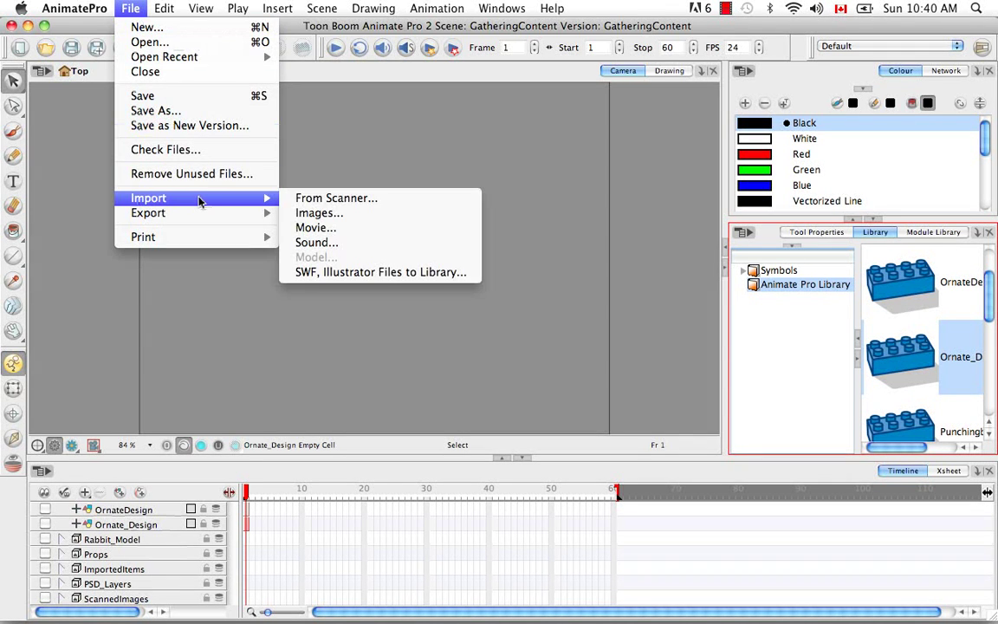
pyautogui.click(450, 281)
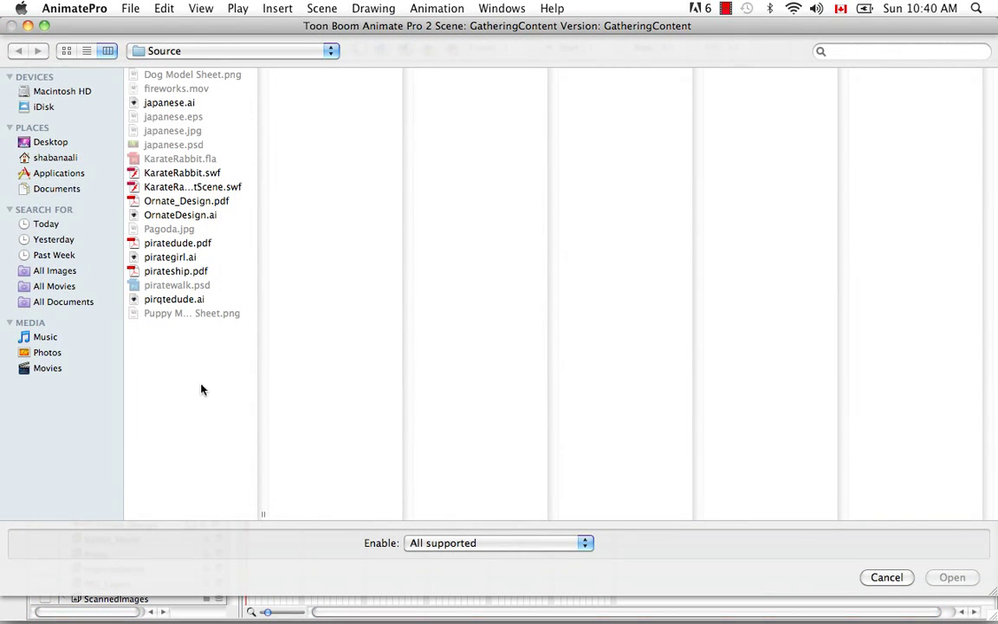
pyautogui.click(183, 176)
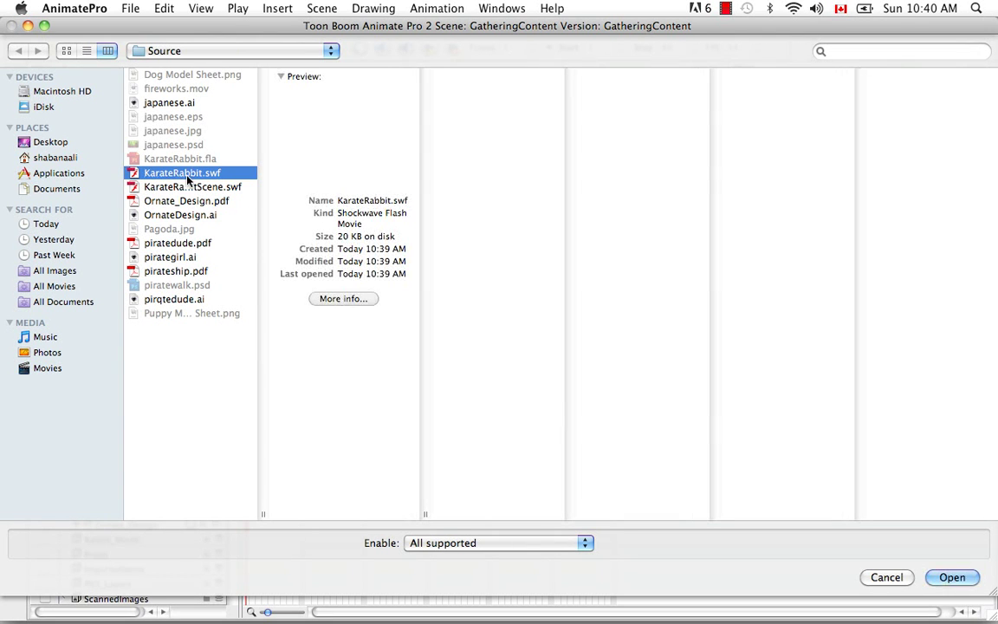
pyautogui.click(953, 577)
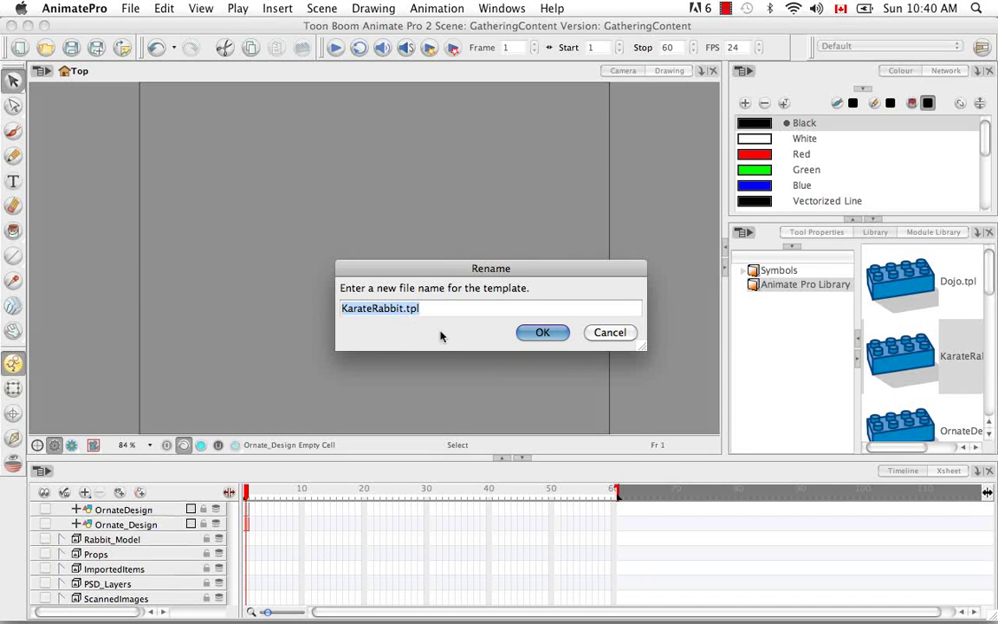
# Accept the KarateRabbit.tpl name, drop the template into the Timeline layers, and recover its colours
pyautogui.click(544, 337)
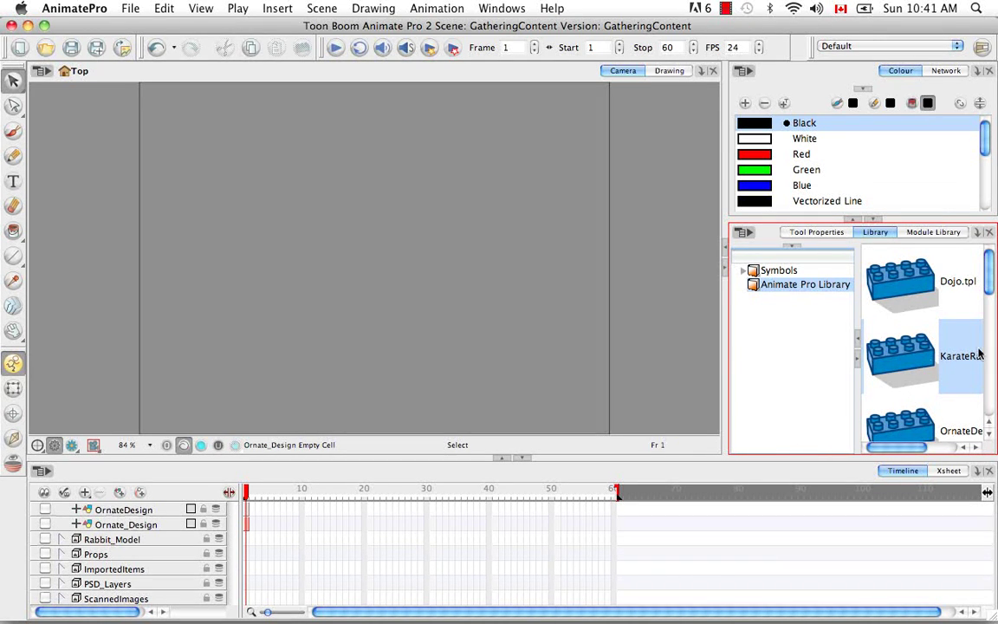
pyautogui.moveTo(897, 447); pyautogui.dragTo(919, 447)
pyautogui.hscroll(-2, 910, 352)
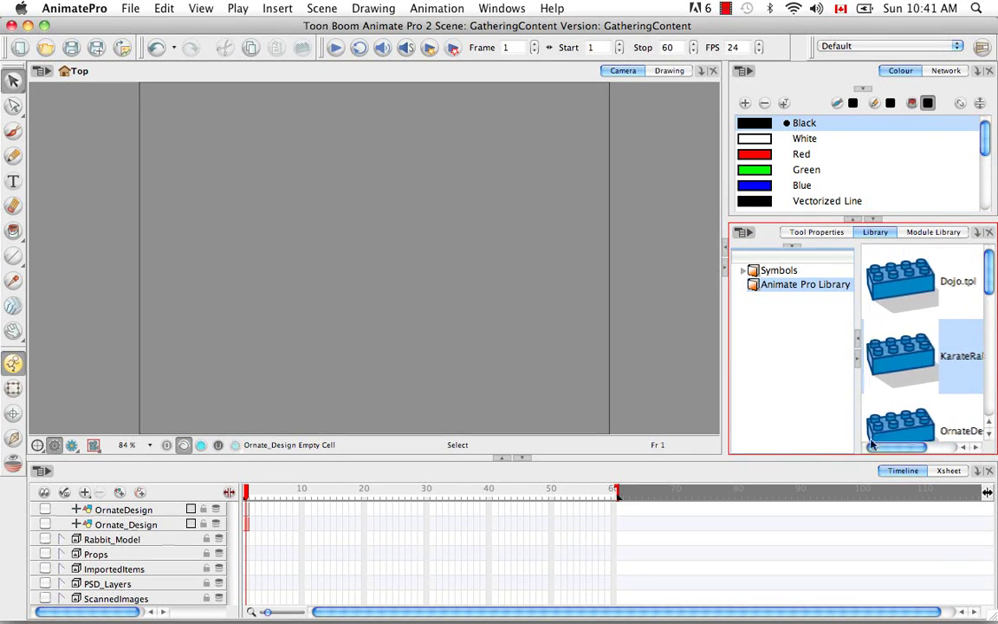
pyautogui.moveTo(910, 353); pyautogui.dragTo(637, 423)
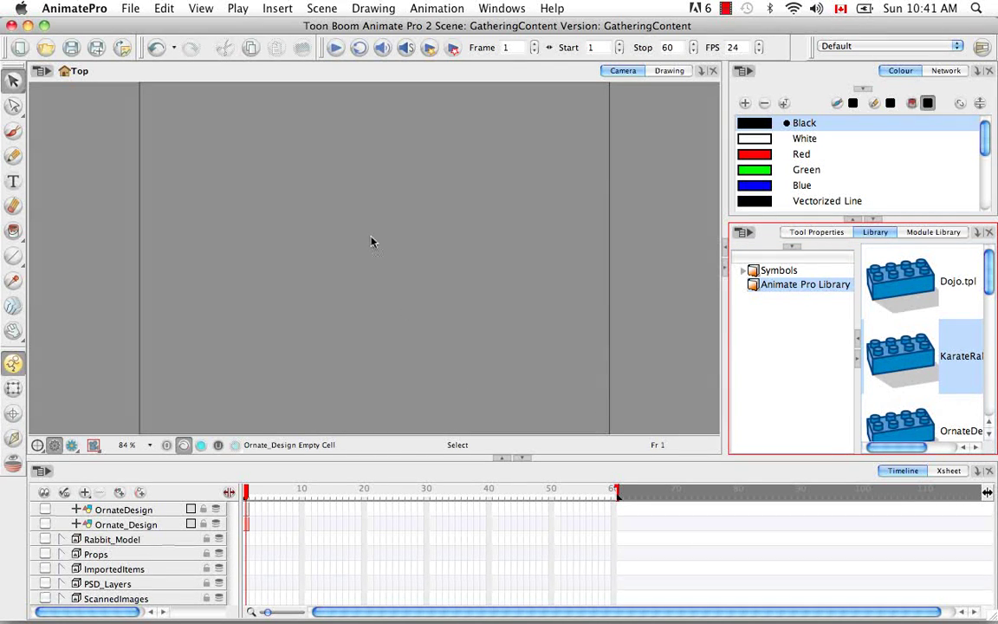
pyautogui.moveTo(371, 242); pyautogui.dragTo(329, 401)
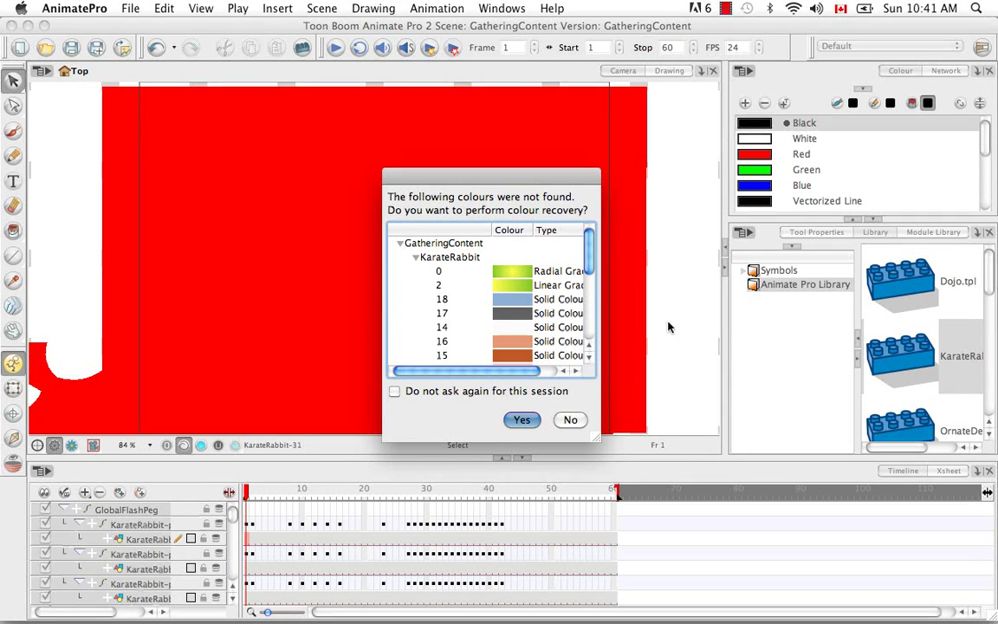
pyautogui.click(523, 419)
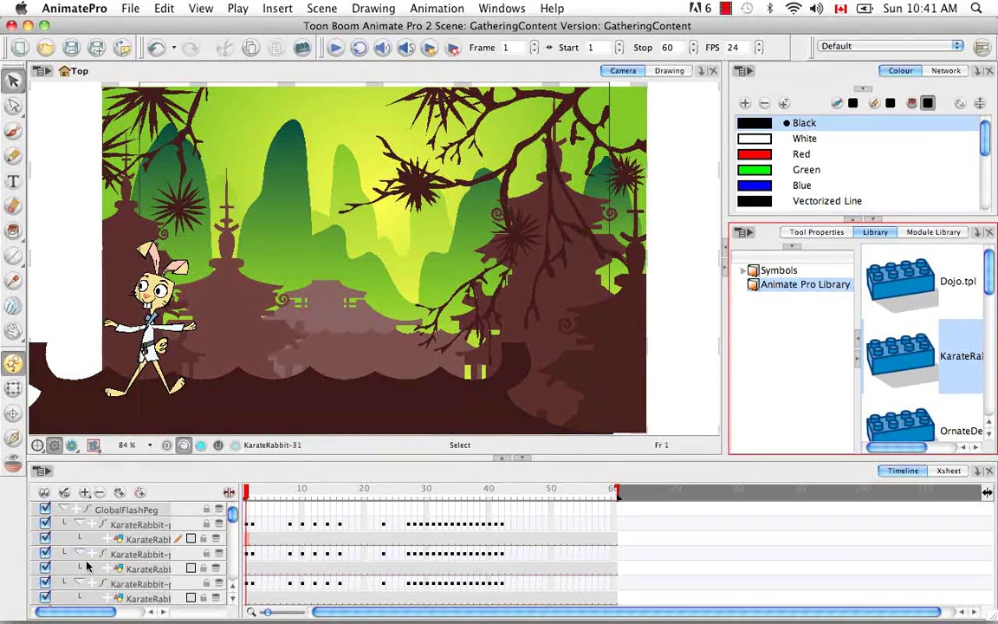
pyautogui.click(46, 523)
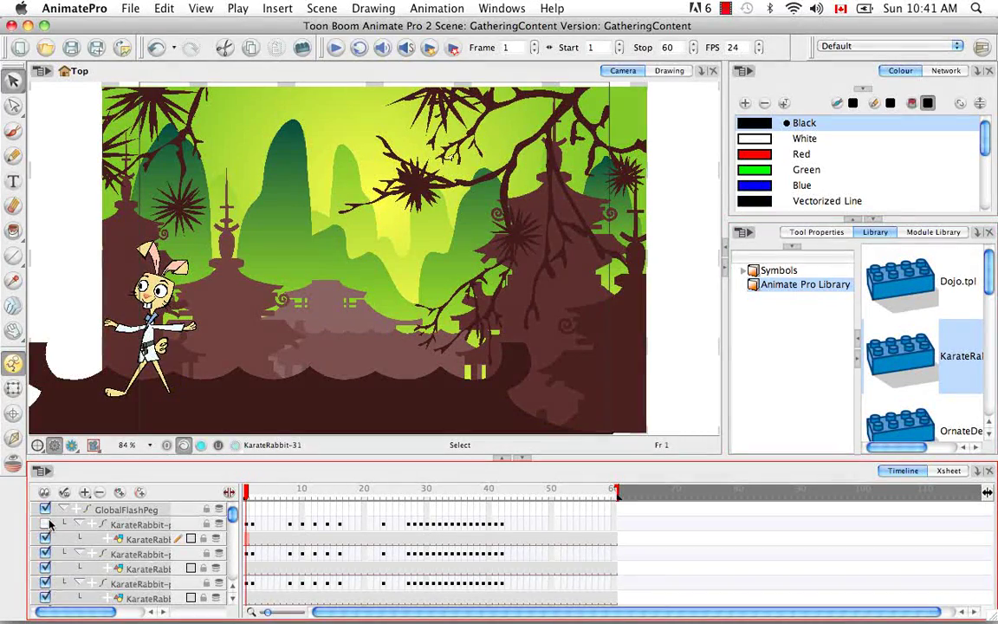
pyautogui.click(47, 524)
pyautogui.click(45, 554)
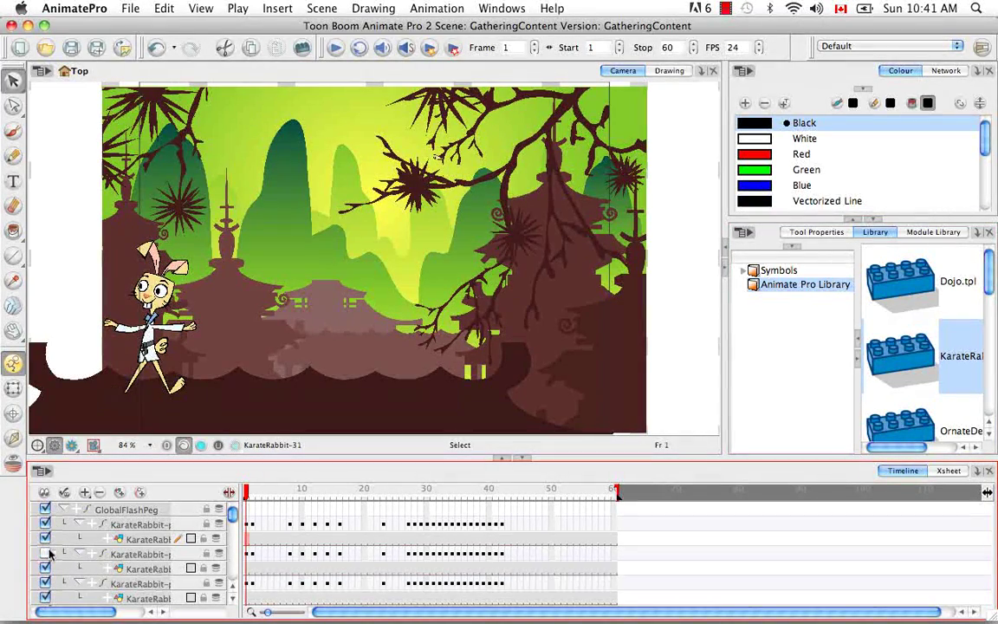
pyautogui.click(46, 554)
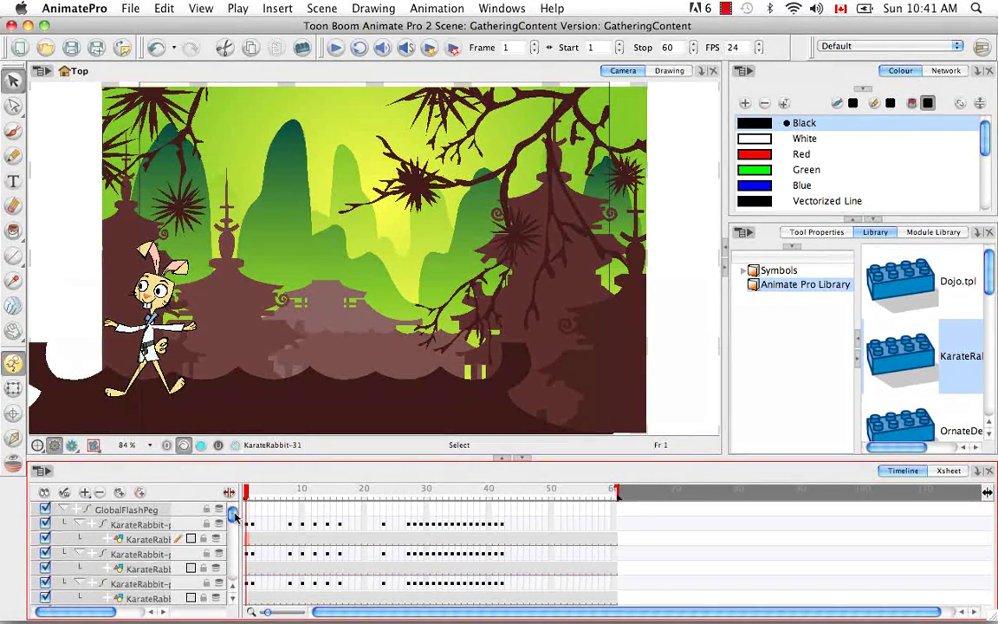
pyautogui.moveTo(232, 514); pyautogui.dragTo(230, 566)
pyautogui.click(45, 533)
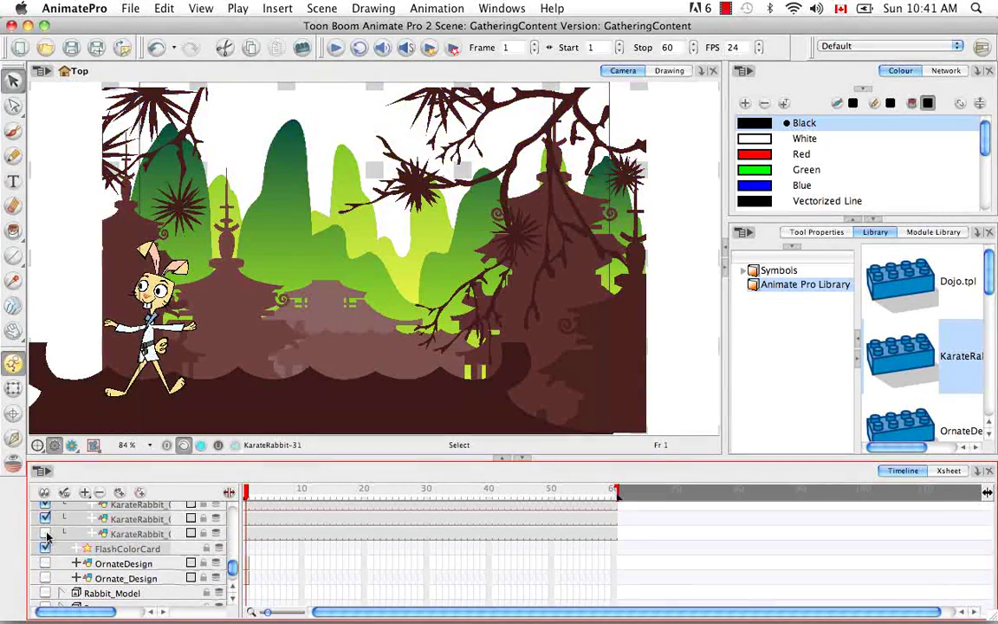
pyautogui.click(45, 533)
pyautogui.moveTo(231, 566); pyautogui.dragTo(184, 481)
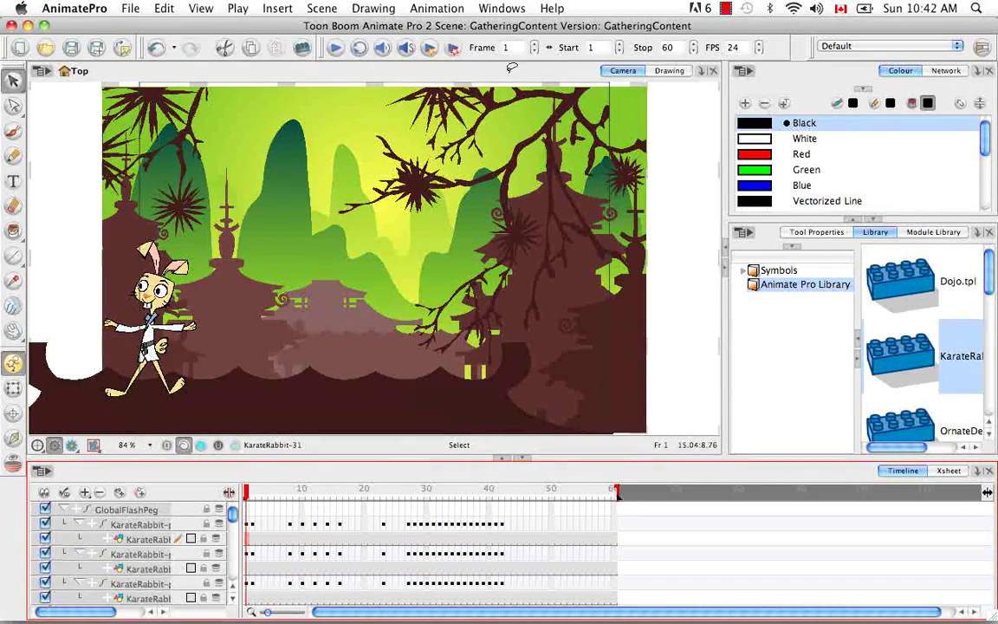
pyautogui.press('Return')
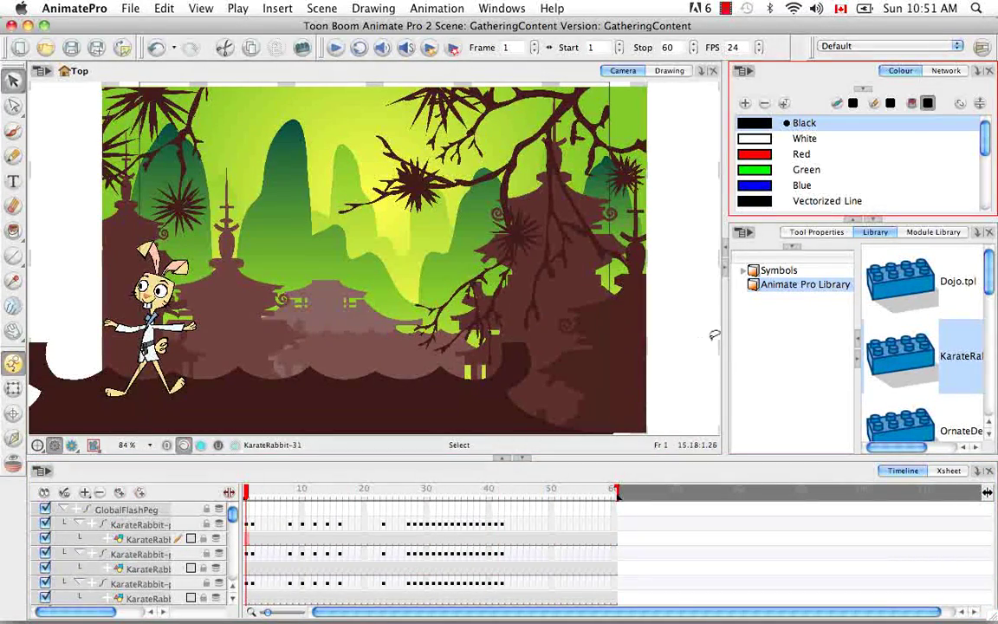
# Expand the colour list and switch to the KarateRabbit_rec palette
pyautogui.click(865, 222)
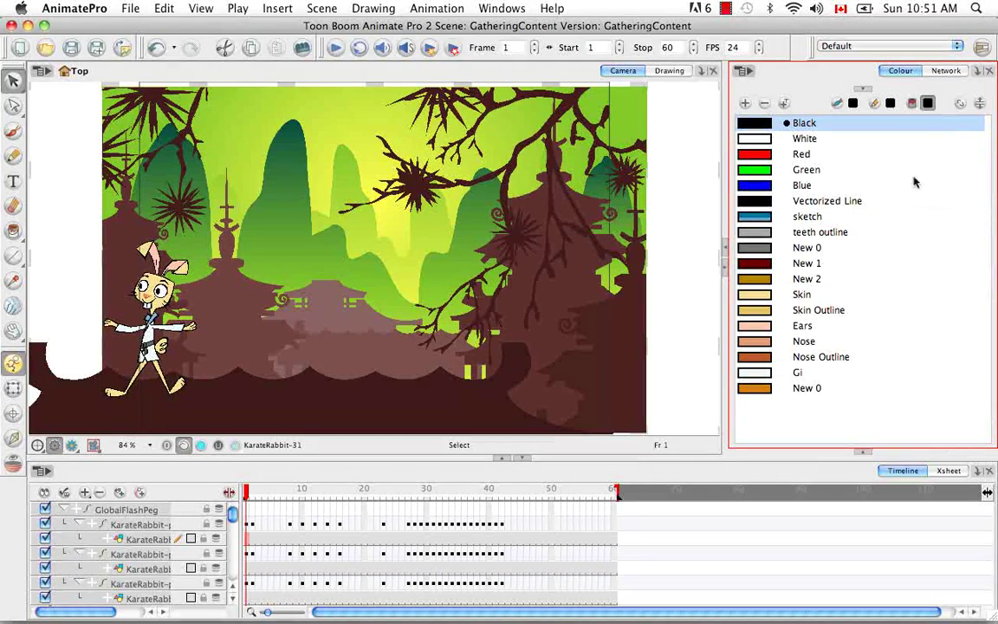
pyautogui.click(981, 98)
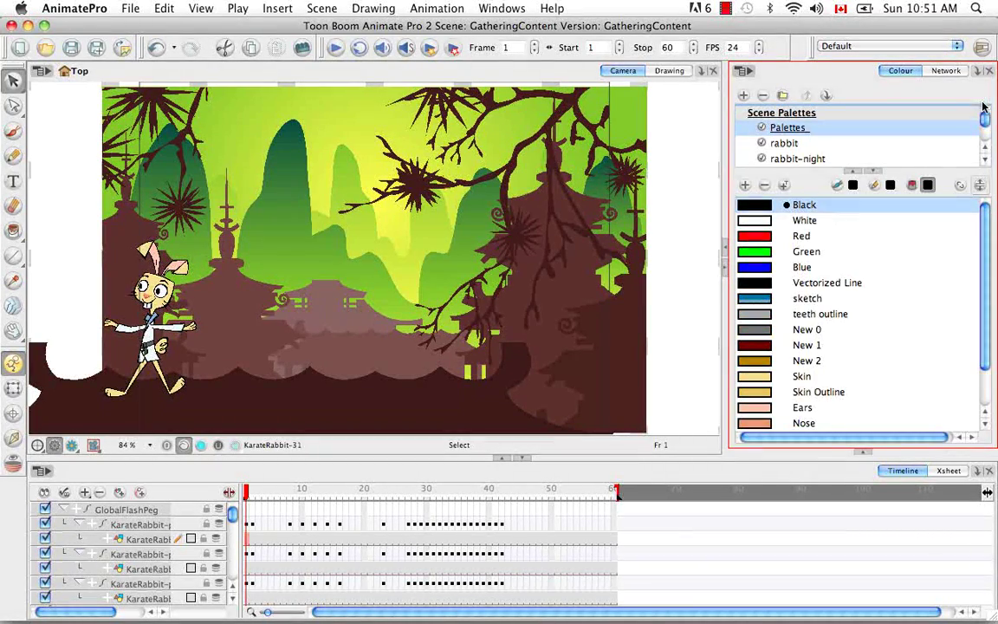
pyautogui.scroll(-5, 982, 124)
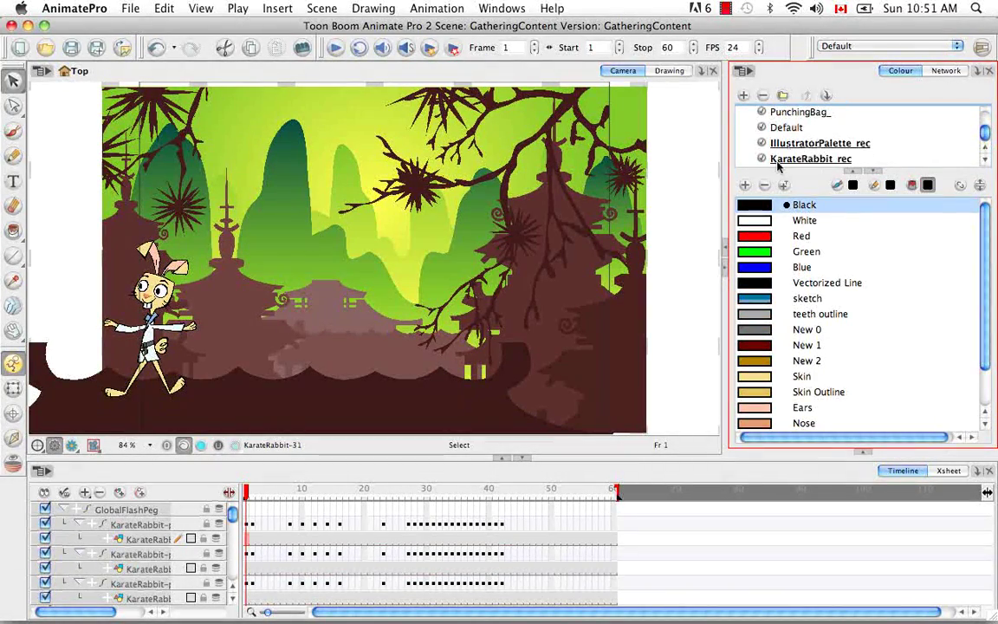
pyautogui.click(806, 159)
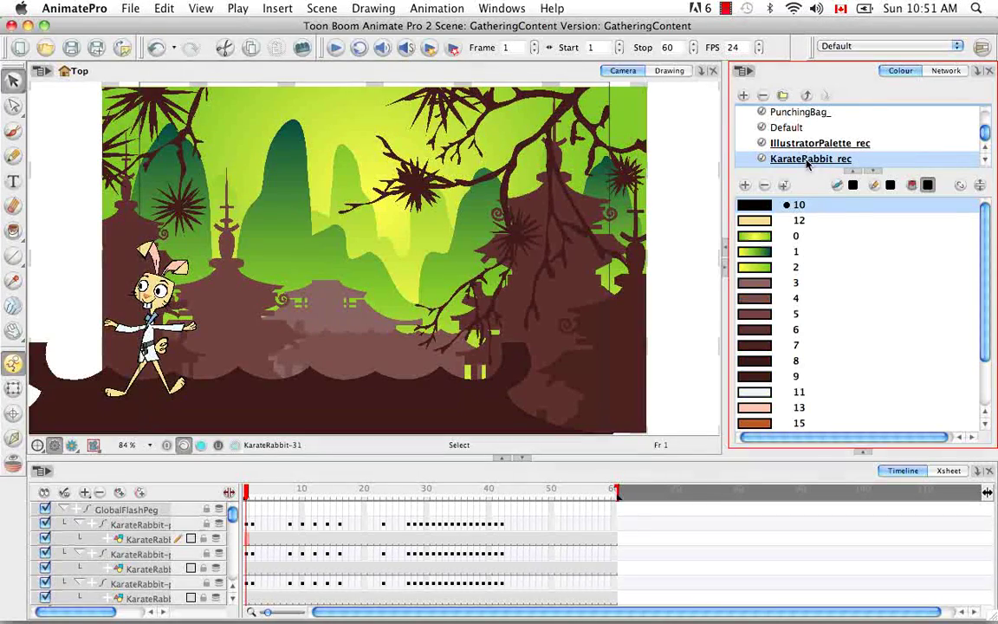
# Set swatch 0's outer gradient stop to dark magenta for a gold-to-magenta sky
pyautogui.doubleClick(762, 236)
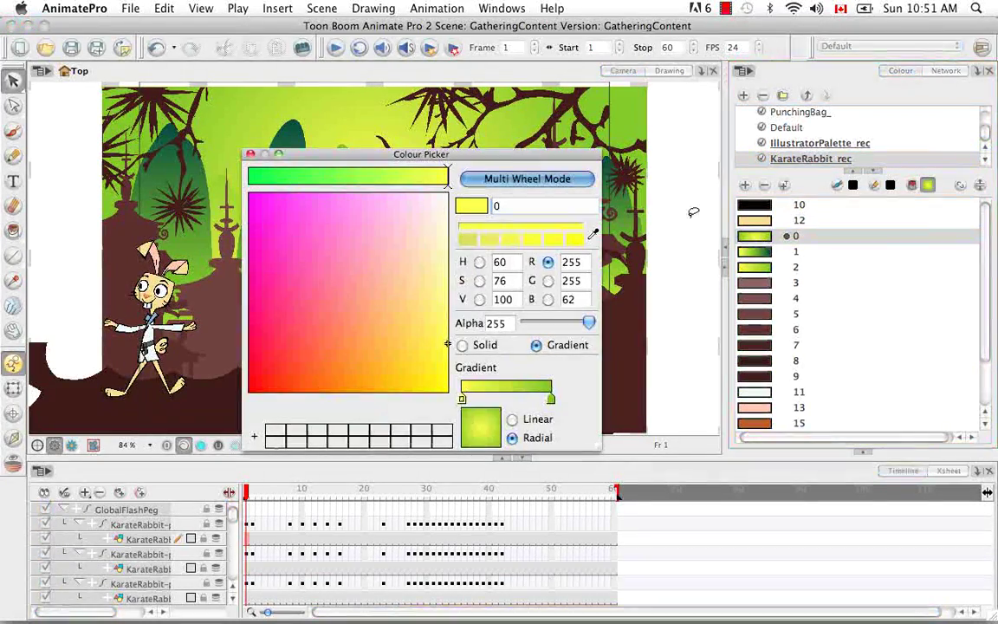
pyautogui.click(551, 400)
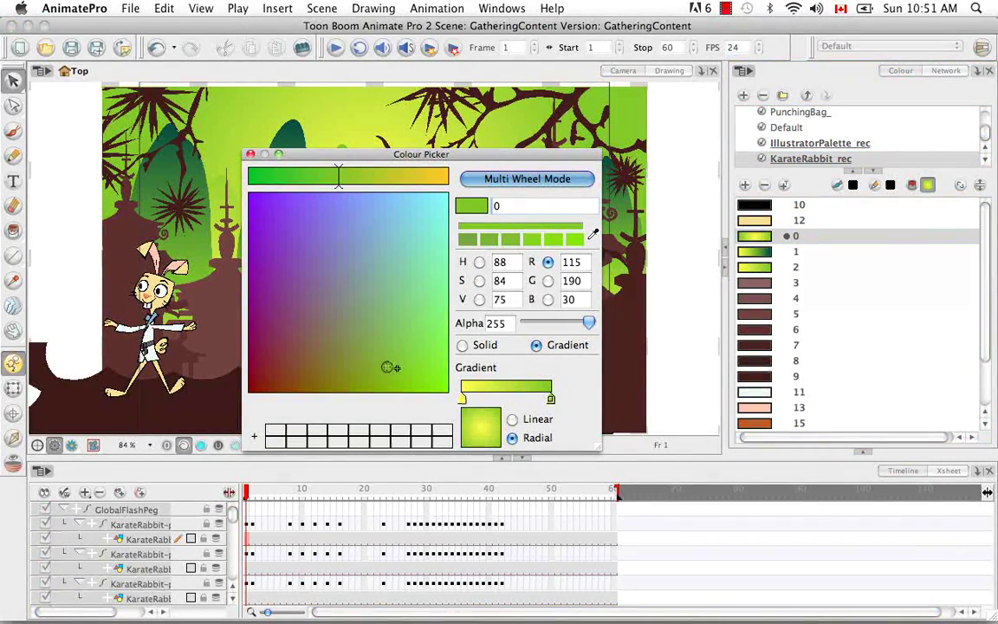
pyautogui.moveTo(348, 331)
pyautogui.mouseDown()
pyautogui.moveTo(271, 354)
pyautogui.moveTo(257, 346)
pyautogui.mouseUp()
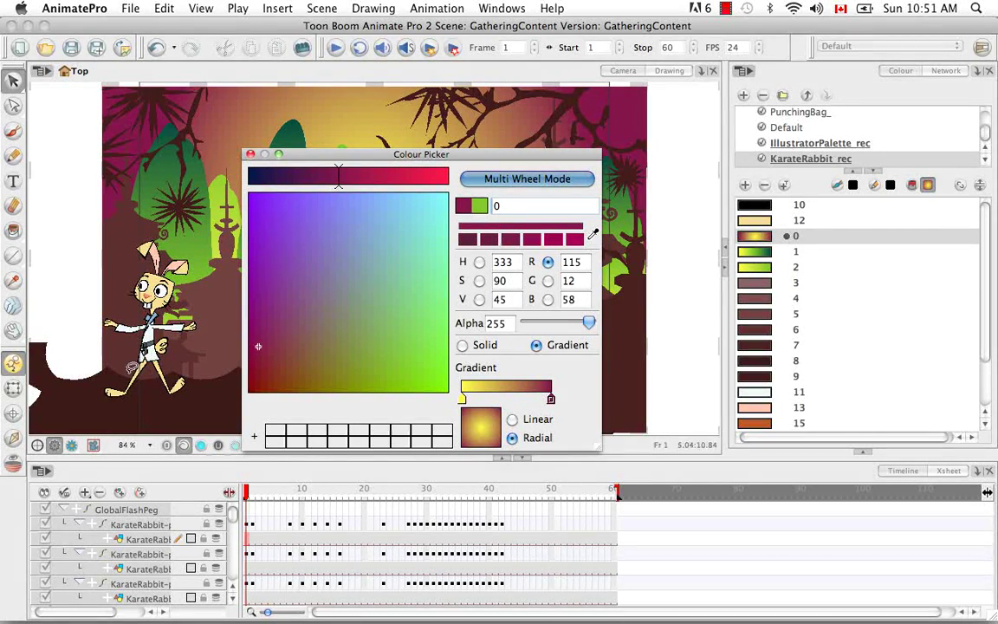
pyautogui.click(251, 155)
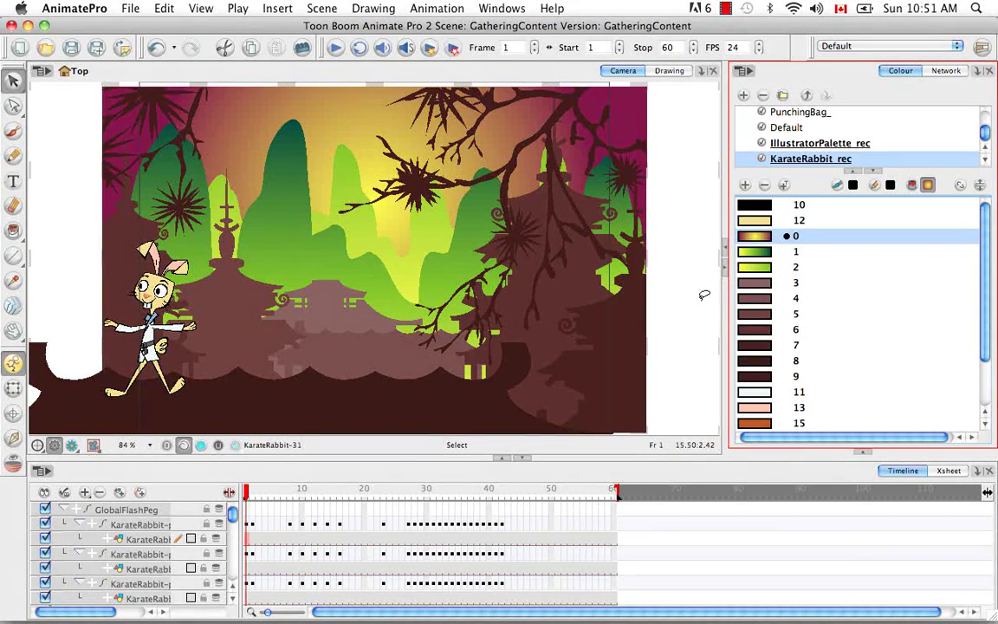
# Widen the timeline's layer name column so full layer names show
pyautogui.moveTo(235, 515)
pyautogui.mouseDown()
pyautogui.moveTo(233, 531)
pyautogui.moveTo(232, 512)
pyautogui.mouseUp()
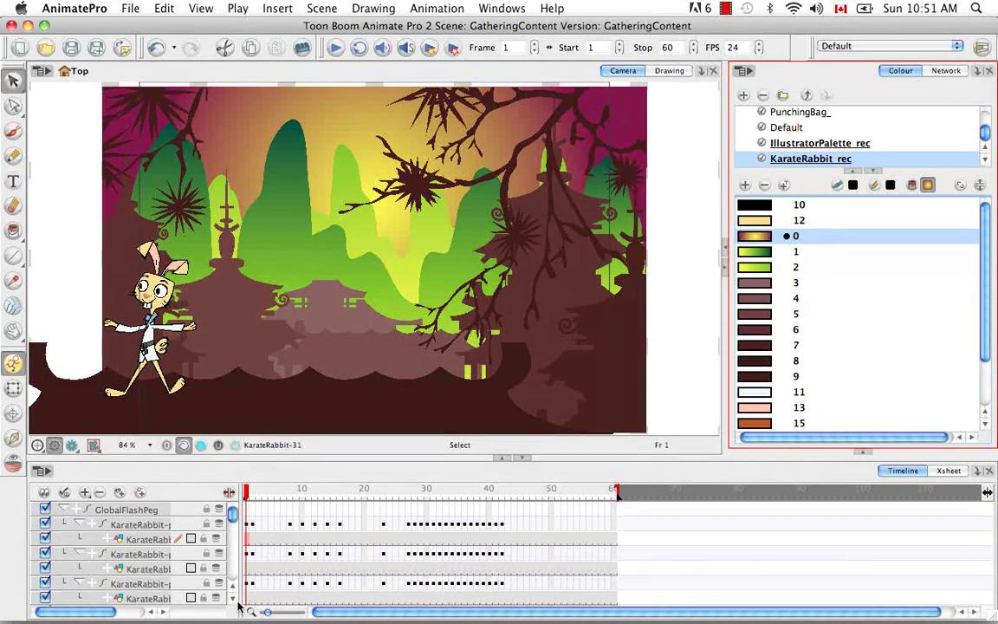
pyautogui.moveTo(238, 600); pyautogui.dragTo(297, 600)
pyautogui.click(167, 566)
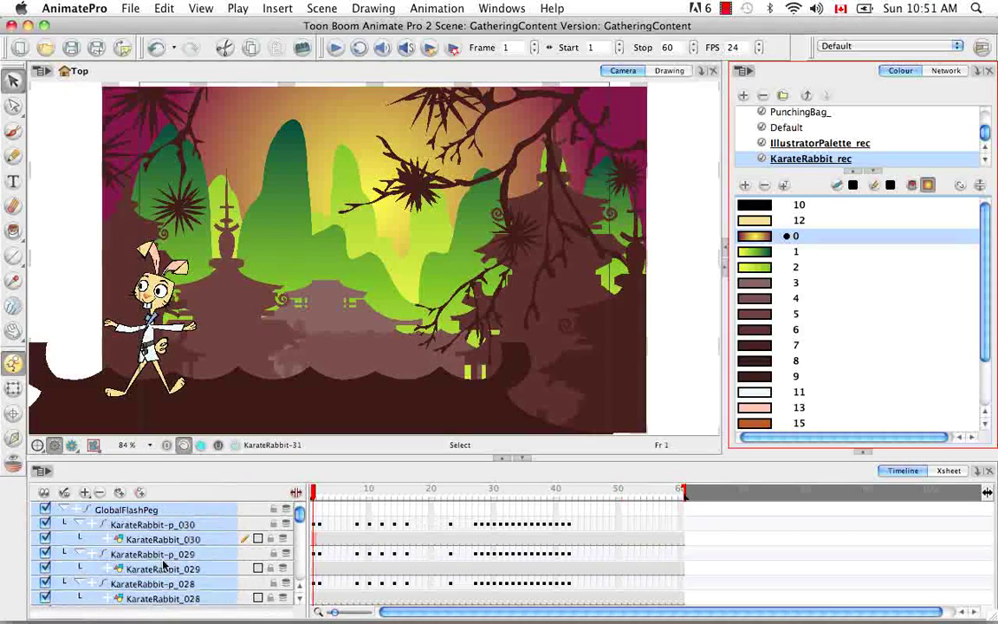
# Collapse and re-expand GlobalFlashPeg, then select the KarateRabbit-p_030 layer
pyautogui.click(67, 510)
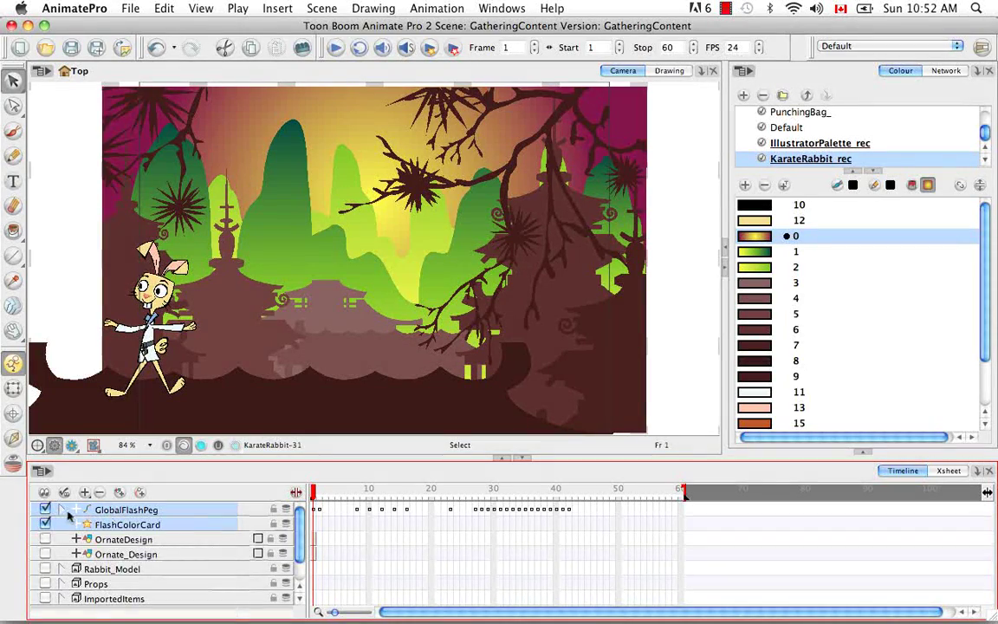
pyautogui.click(63, 513)
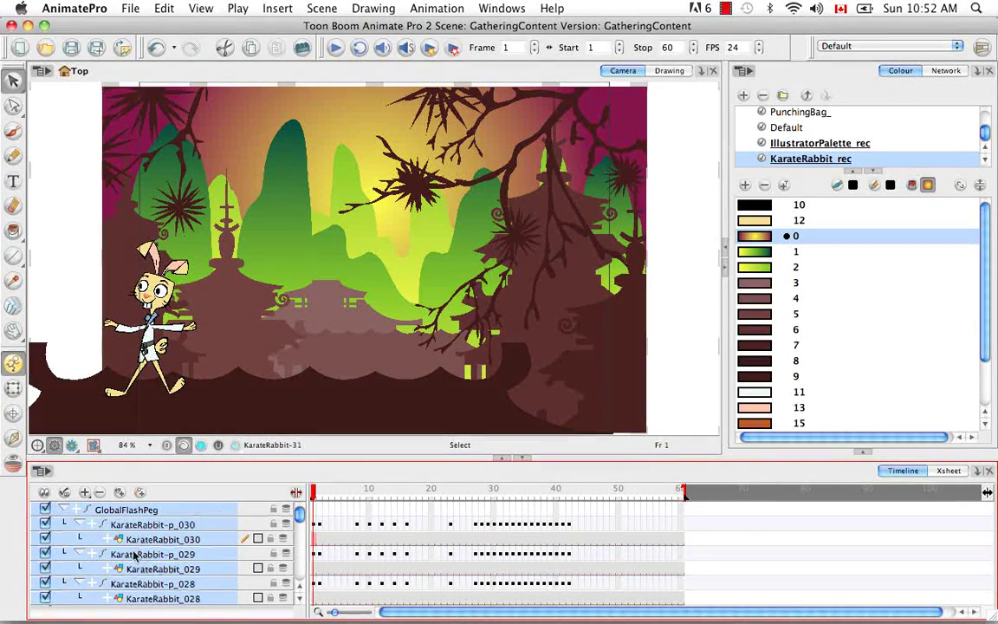
pyautogui.click(66, 510)
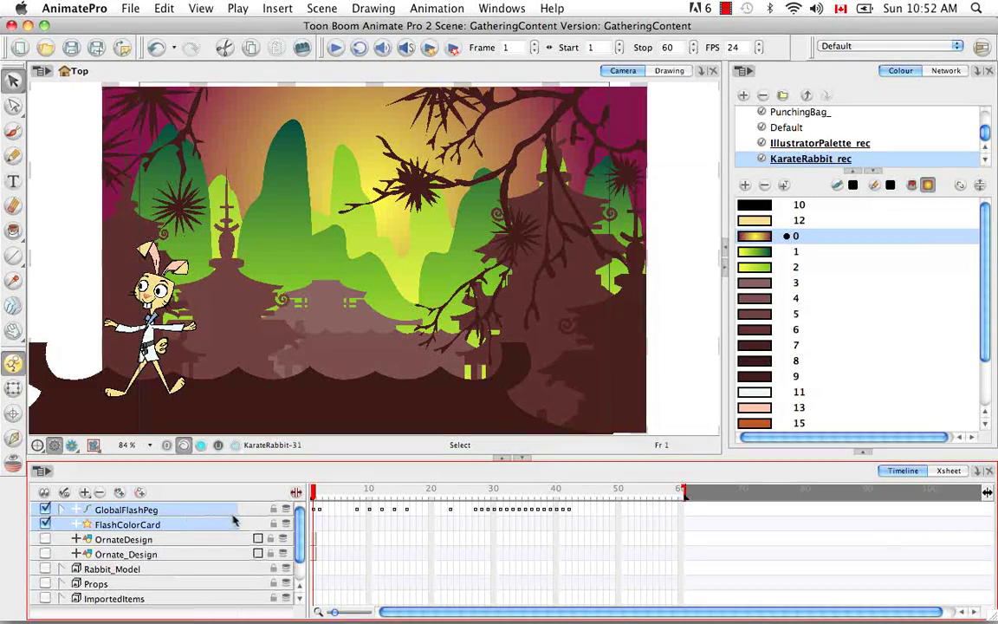
pyautogui.click(62, 511)
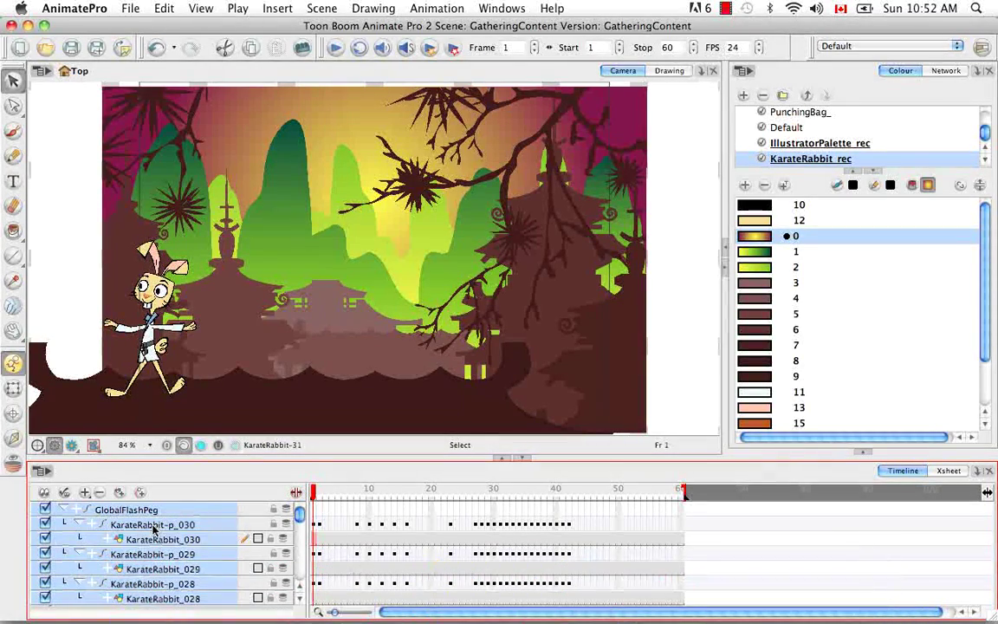
pyautogui.click(212, 526)
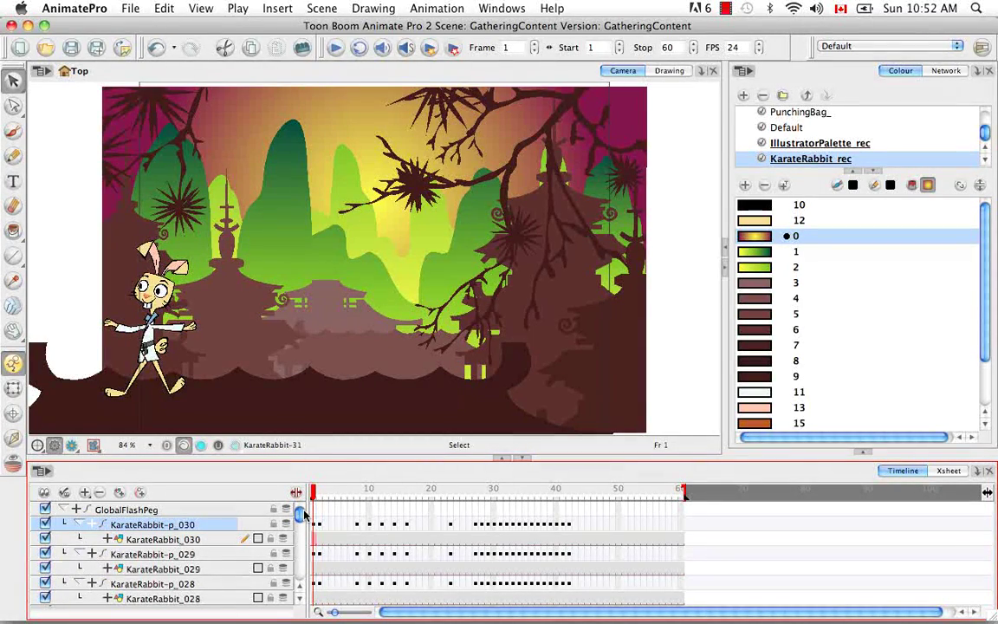
pyautogui.click(240, 295)
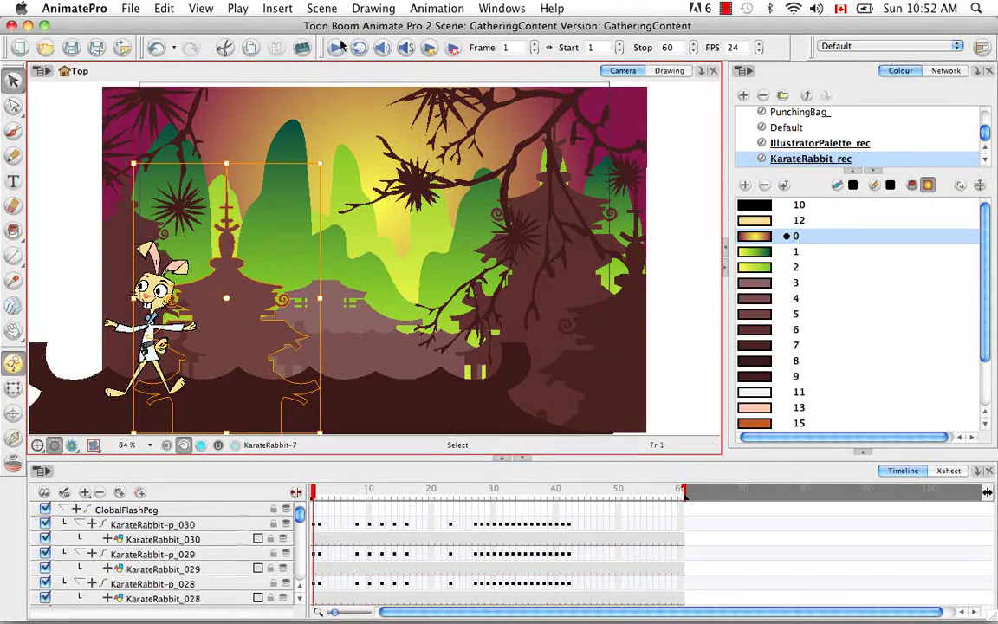
pyautogui.click(368, 9)
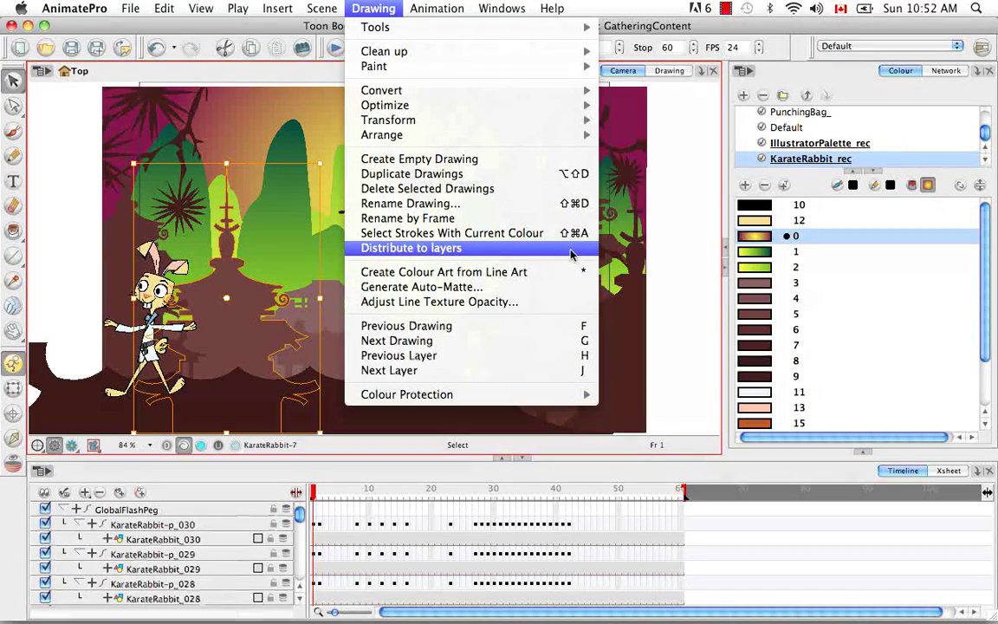
pyautogui.click(663, 242)
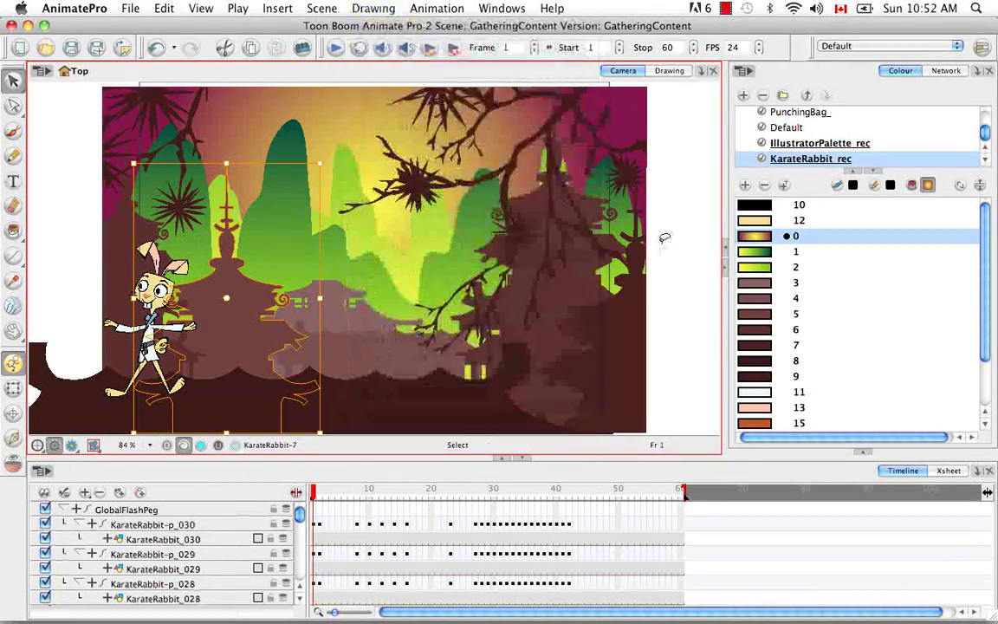
pyautogui.click(666, 237)
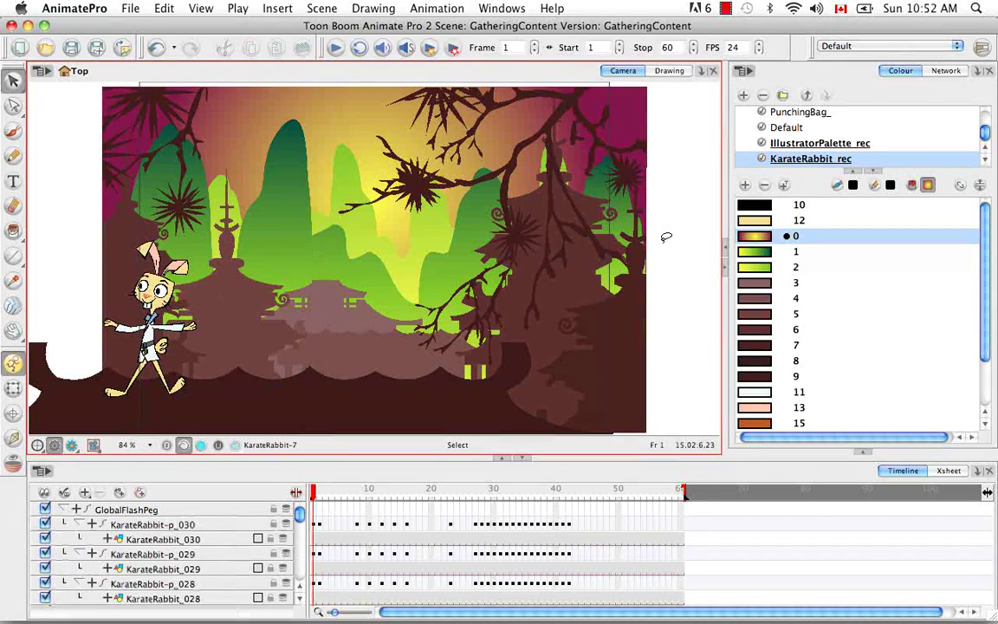